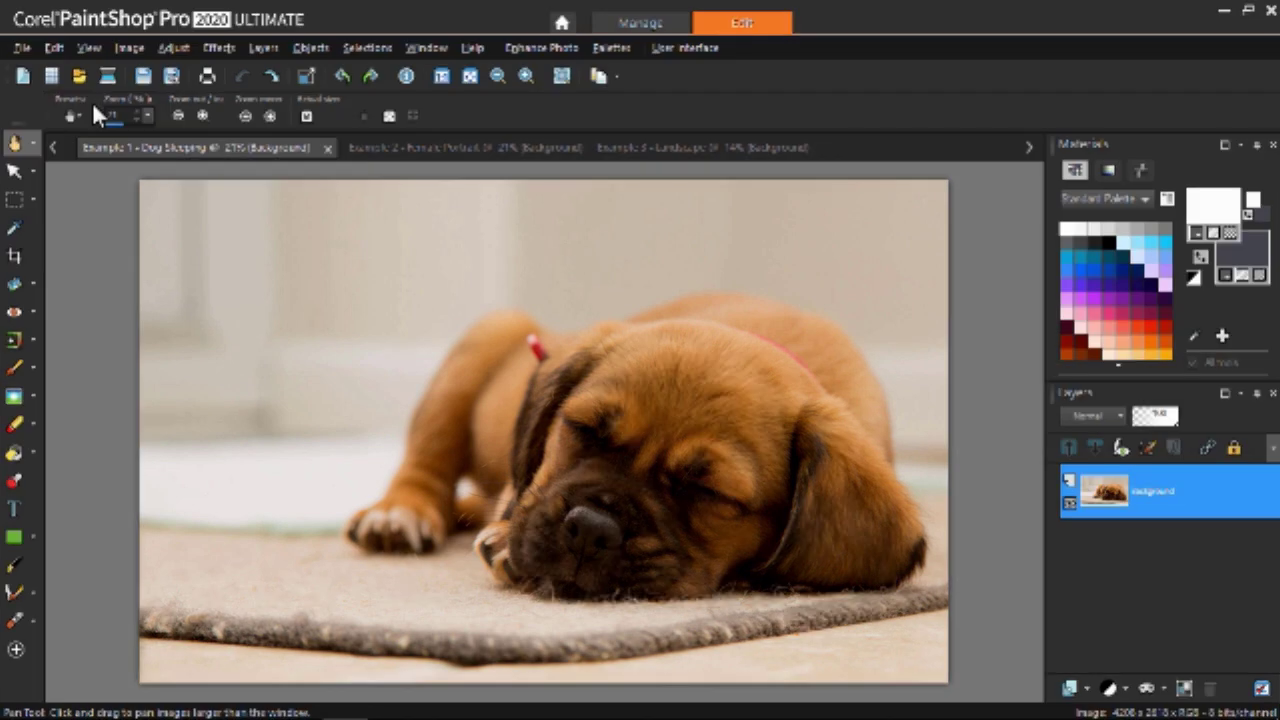
Step: Show the Script toolbar from View > Toolbars, with colorized sketch loaded in its list
click(98, 47)
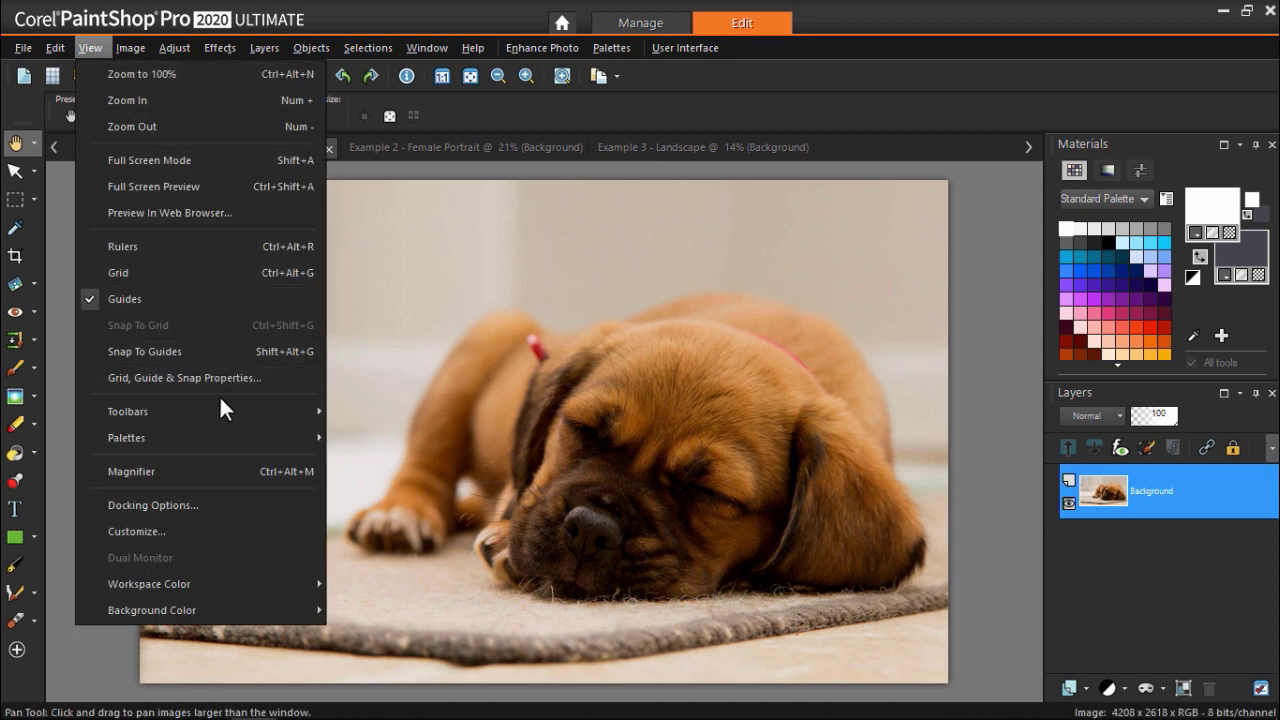
mouse_move(220, 411)
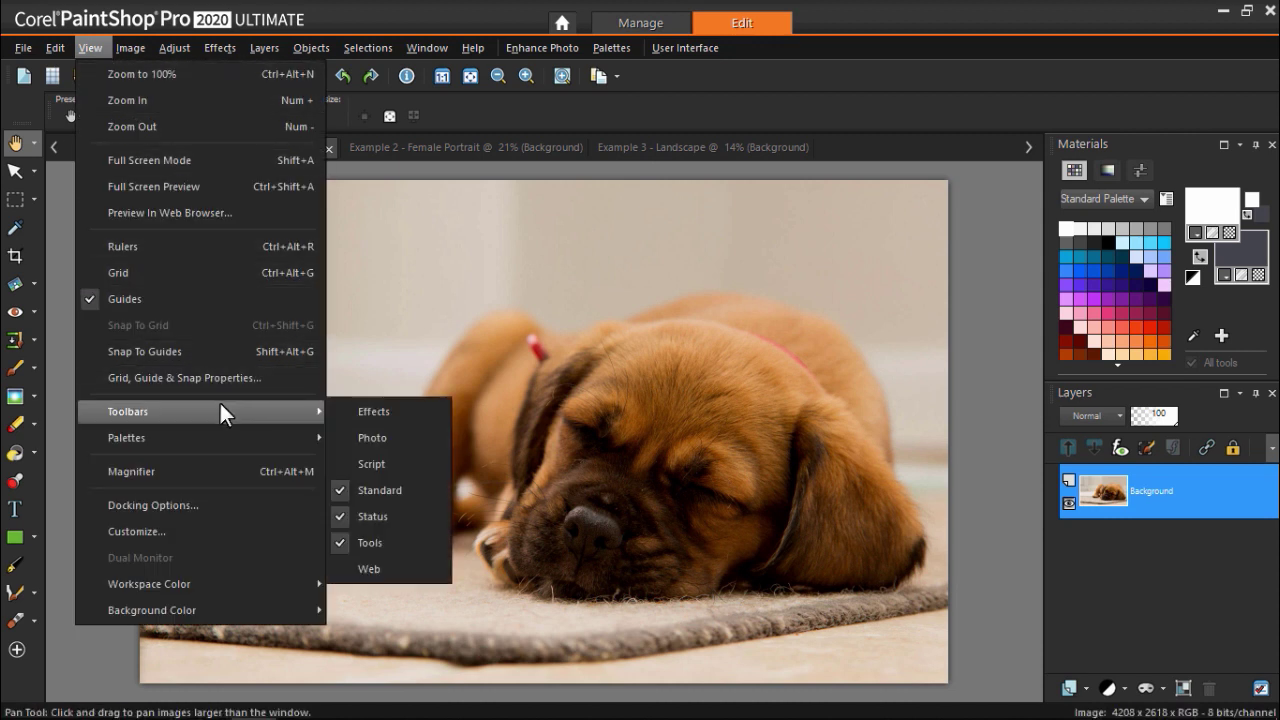
click(370, 463)
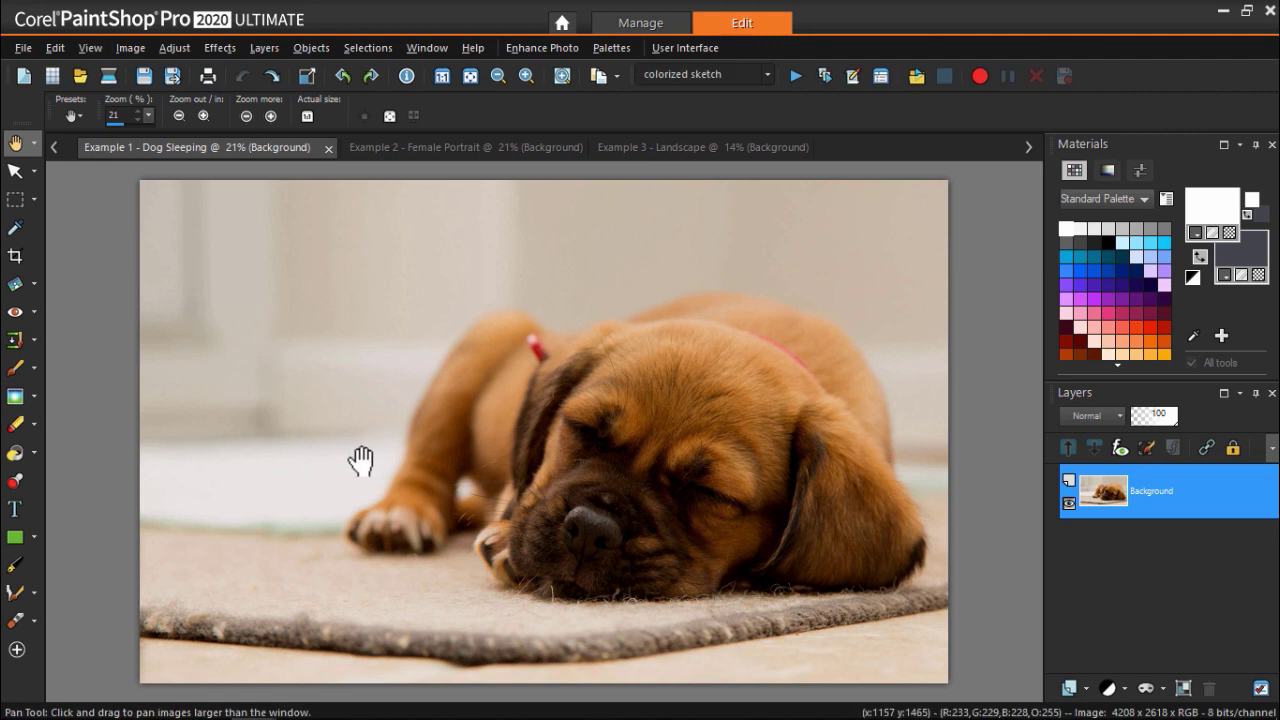
Step: Run the HighKey_BlackWhite script to turn the sleeping-dog photo black-and-white
click(766, 74)
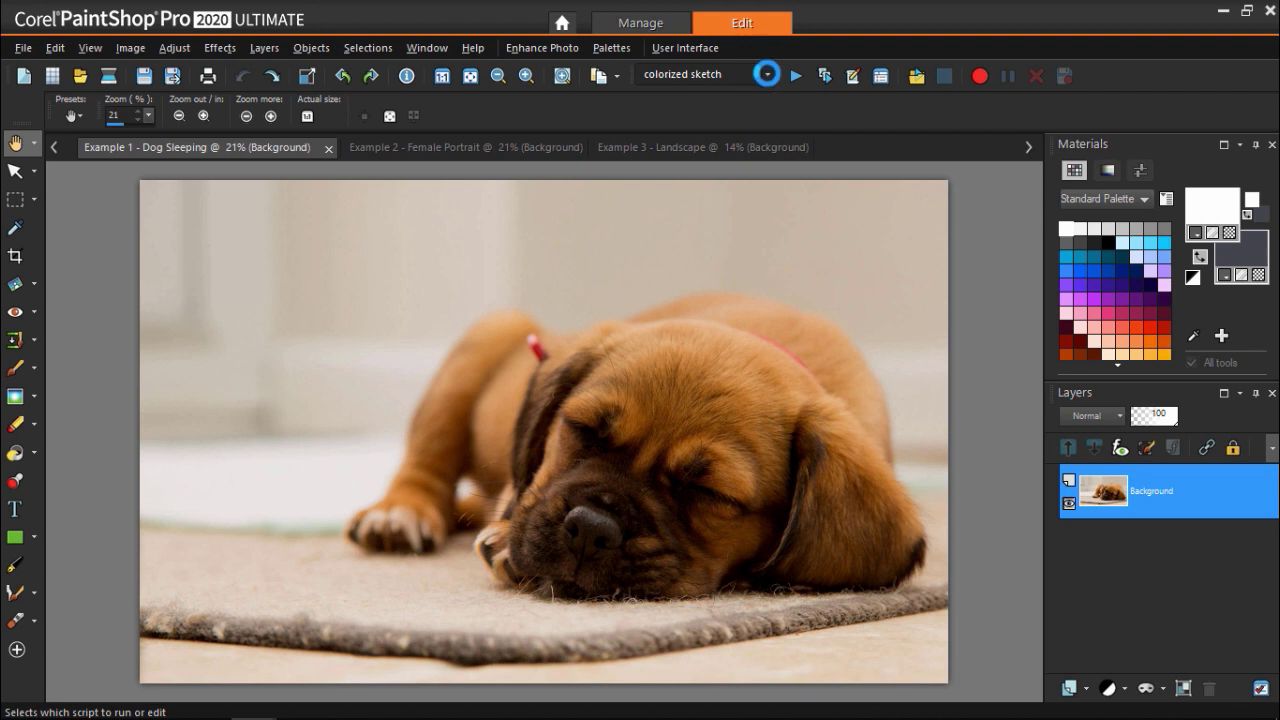
click(766, 74)
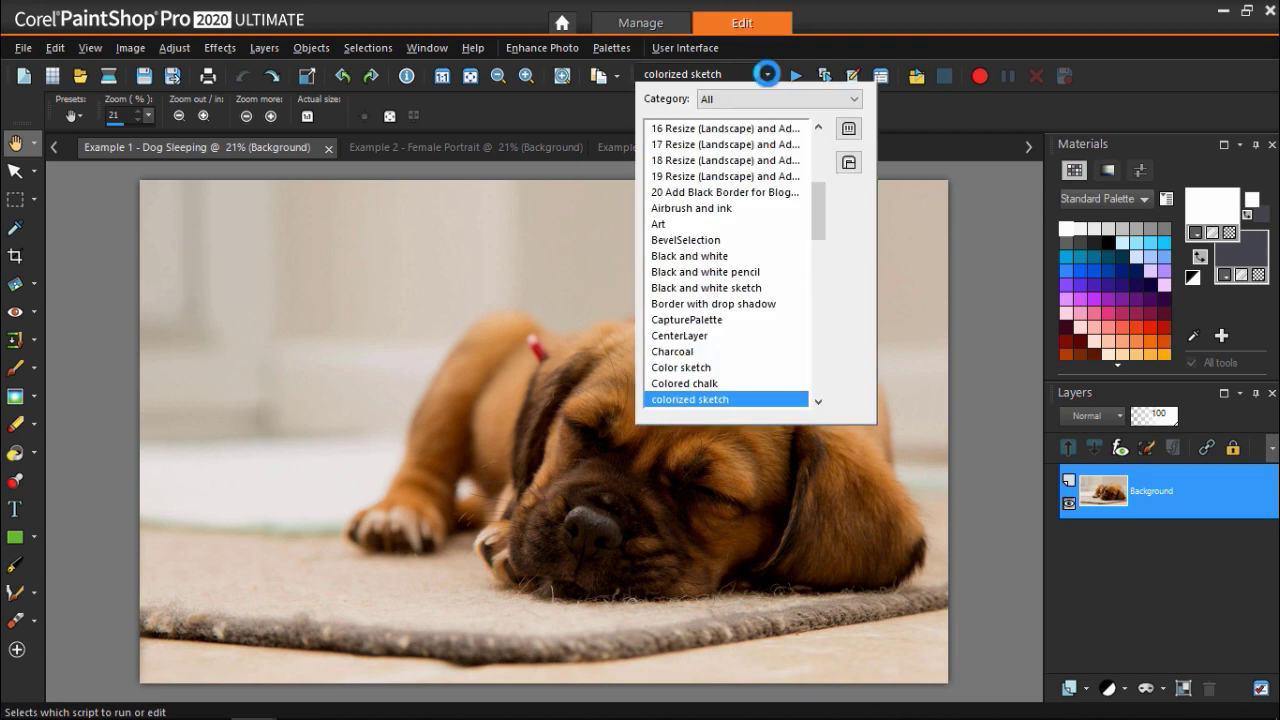
drag(818, 200, 825, 277)
click(773, 242)
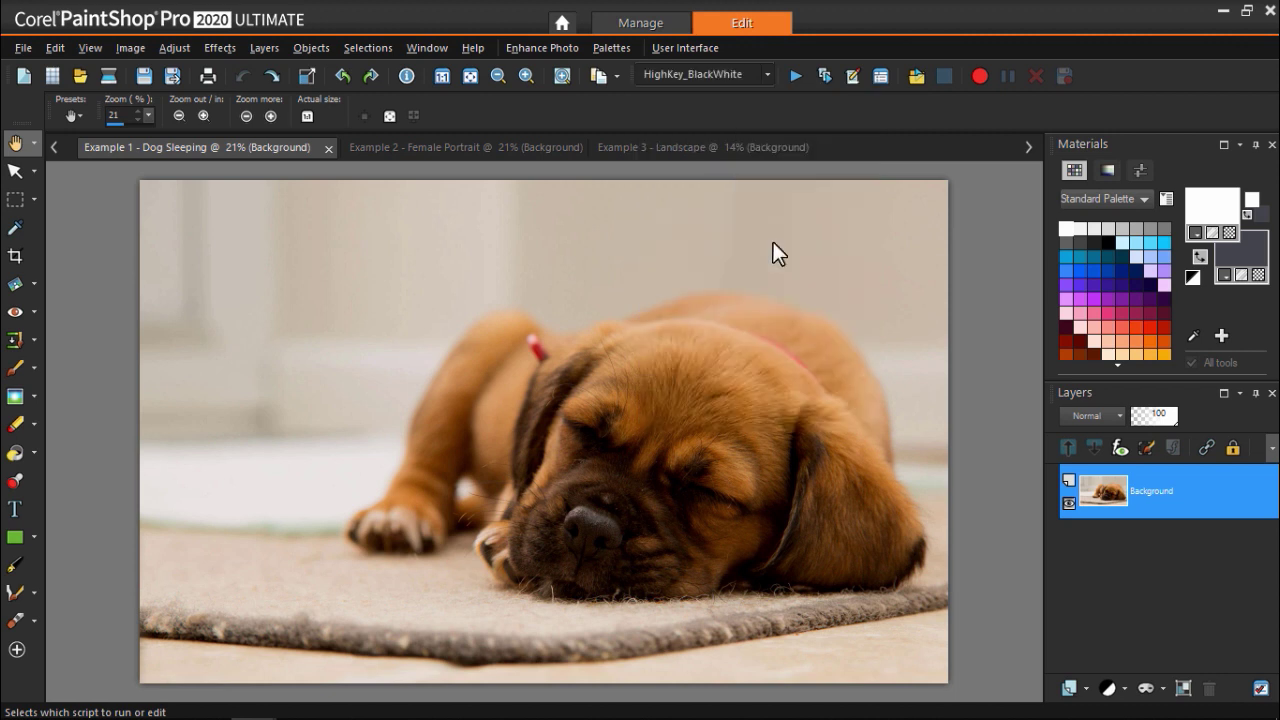
click(792, 76)
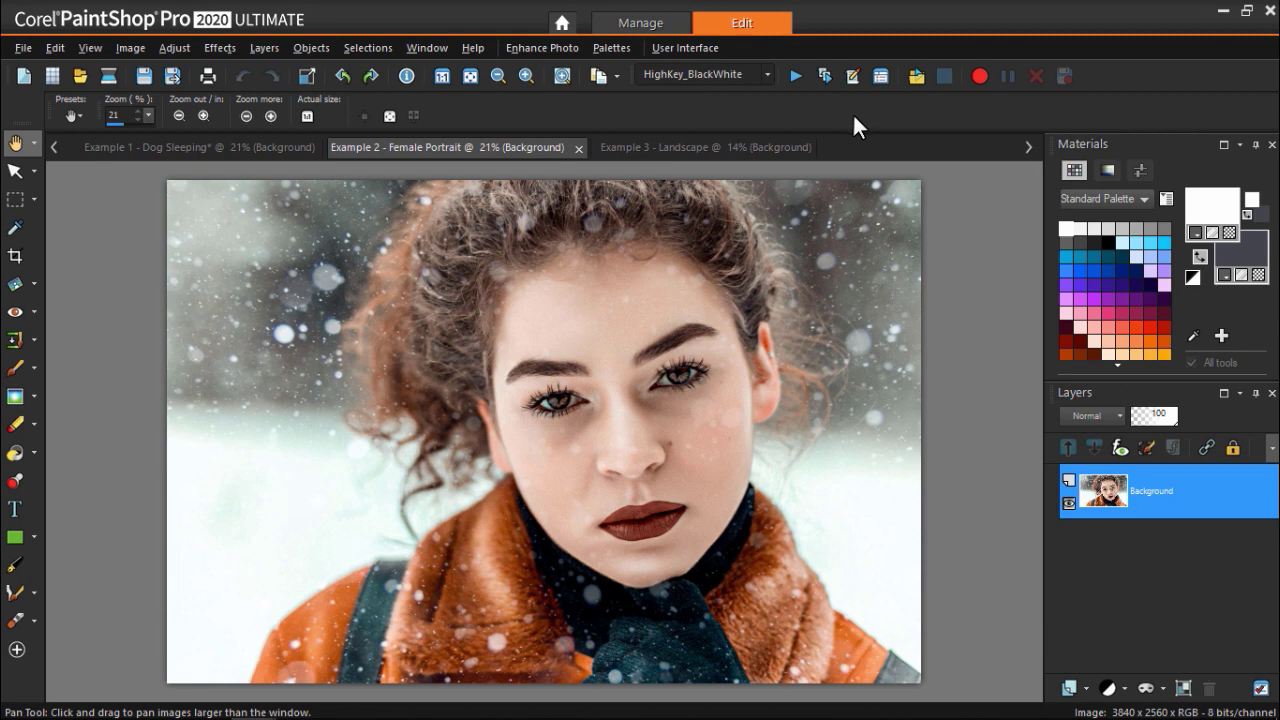
Step: Run the colorized sketch script on the female portrait with the threshold raised to 232
click(769, 79)
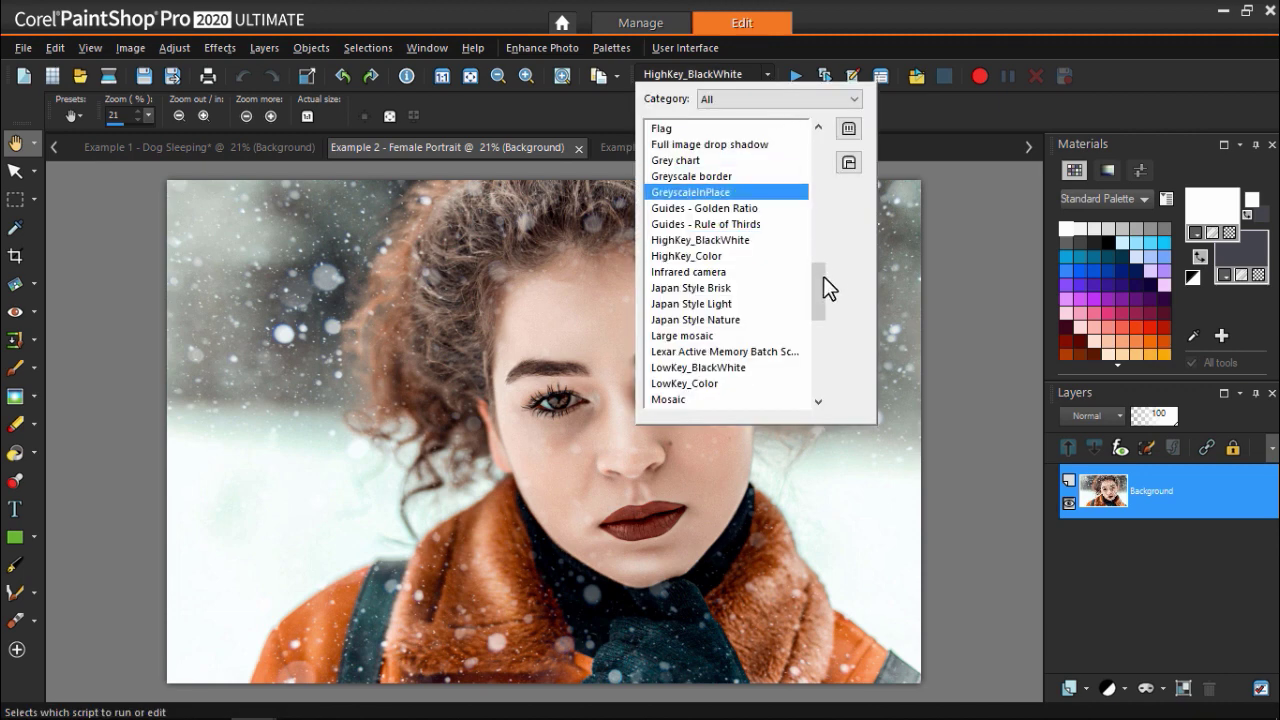
scroll(805, 234, up, 5)
click(795, 245)
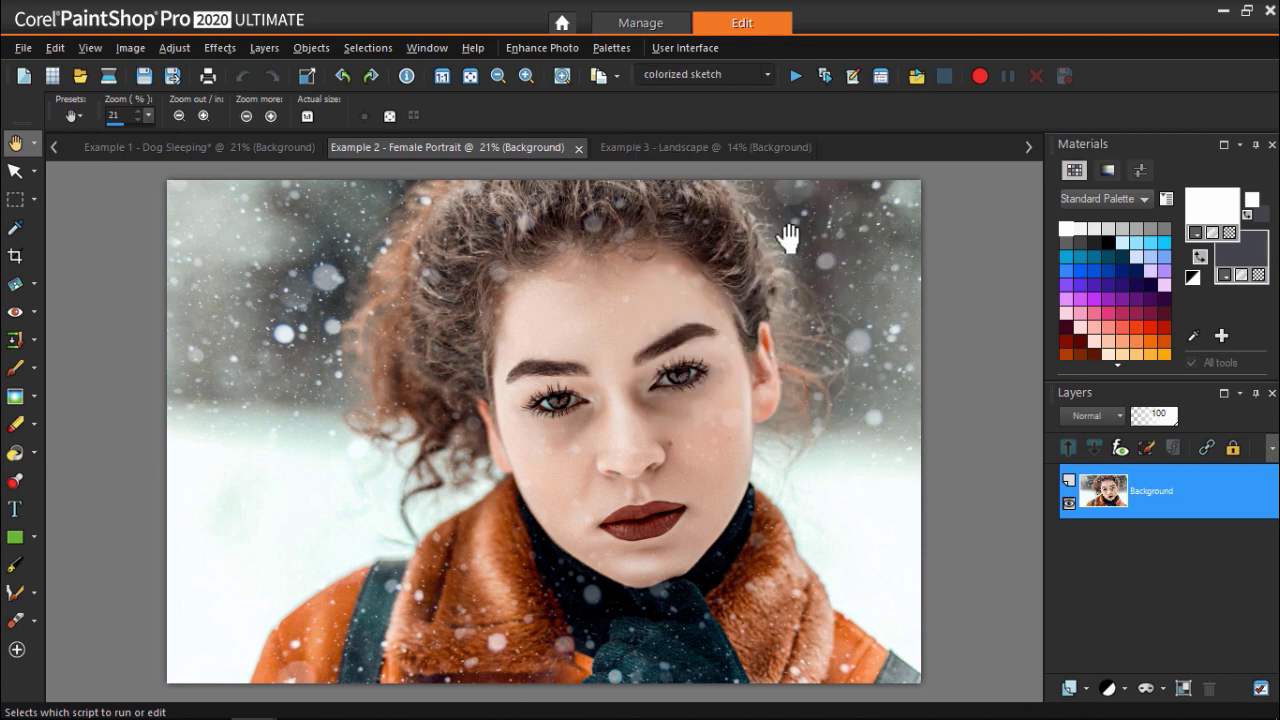
click(795, 76)
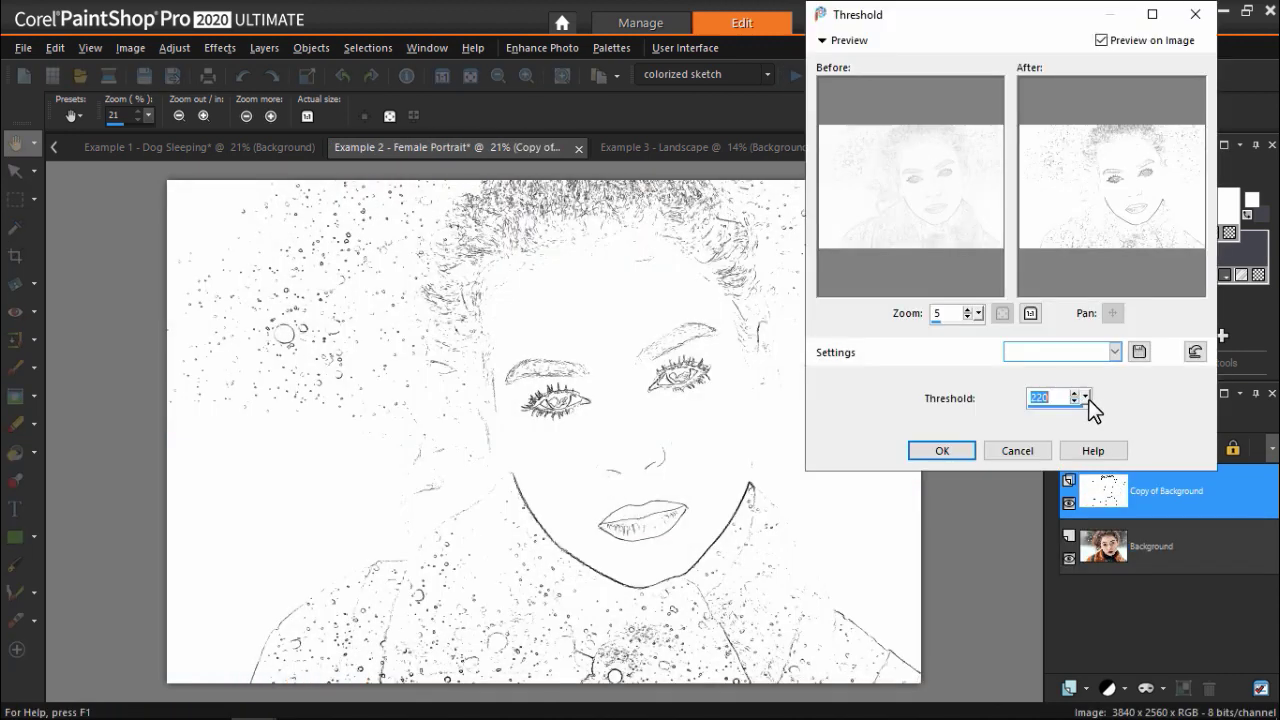
drag(1086, 397, 1099, 406)
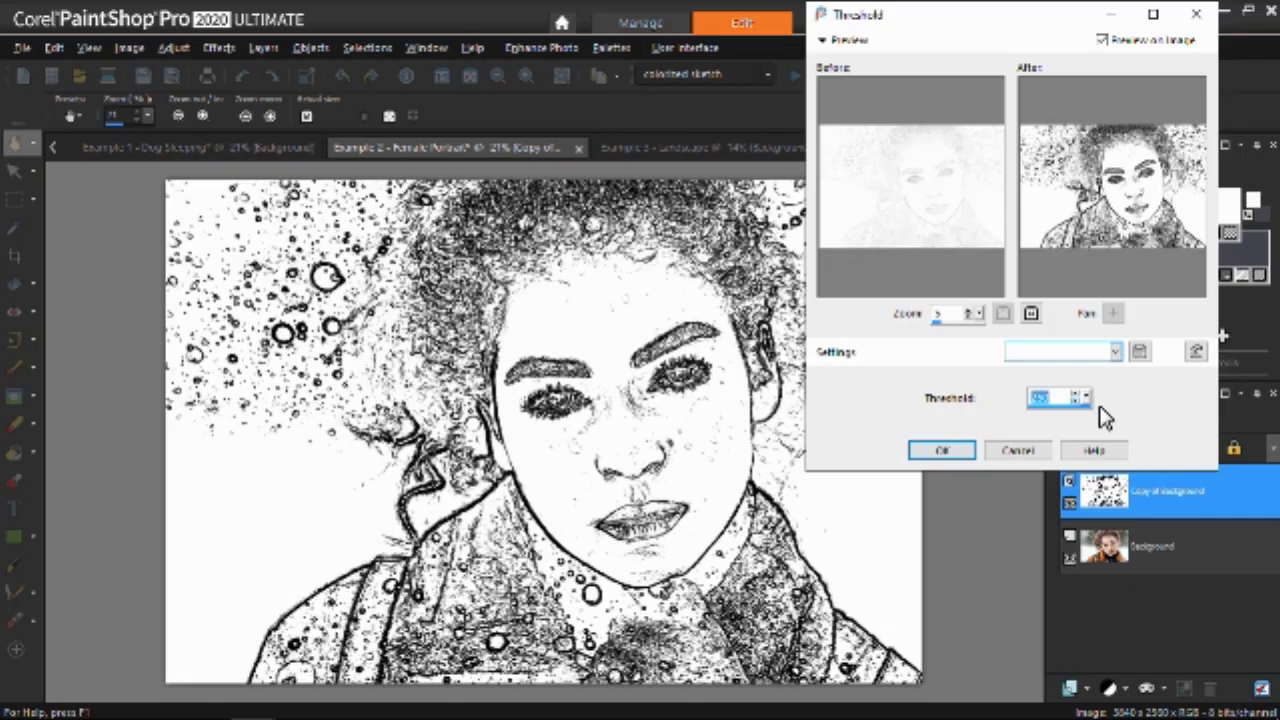
click(961, 451)
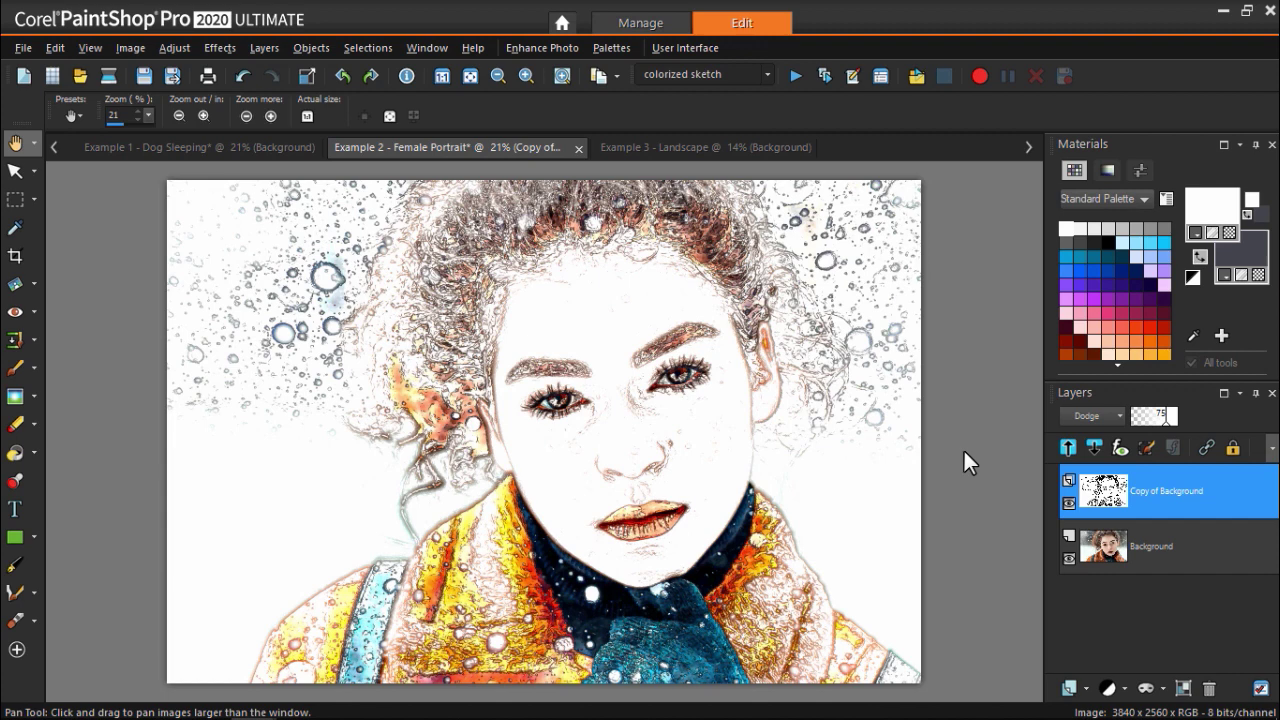
Step: Toggle the Copy of Background sketch layer to compare, then lower its opacity to 55
click(1069, 505)
click(1069, 505)
click(1069, 505)
click(1069, 505)
drag(1170, 424, 1155, 423)
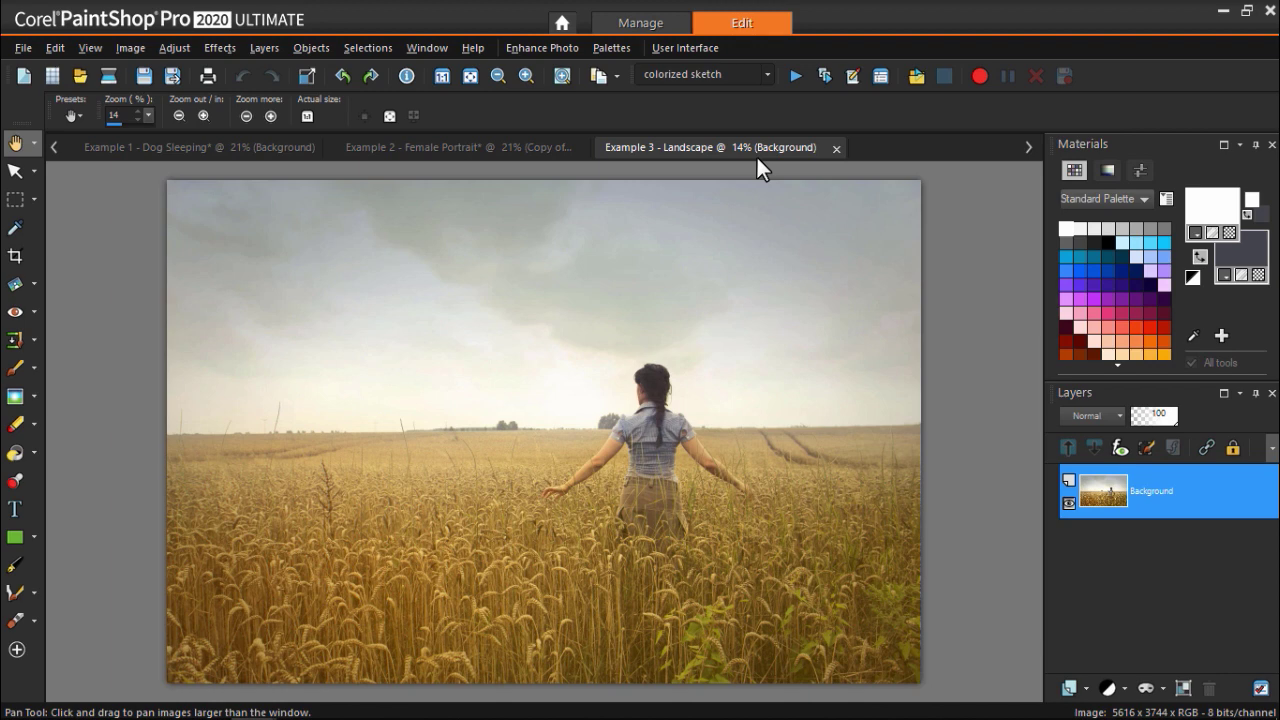
Step: Run the Soft Dream script on the wheat-field landscape
click(767, 75)
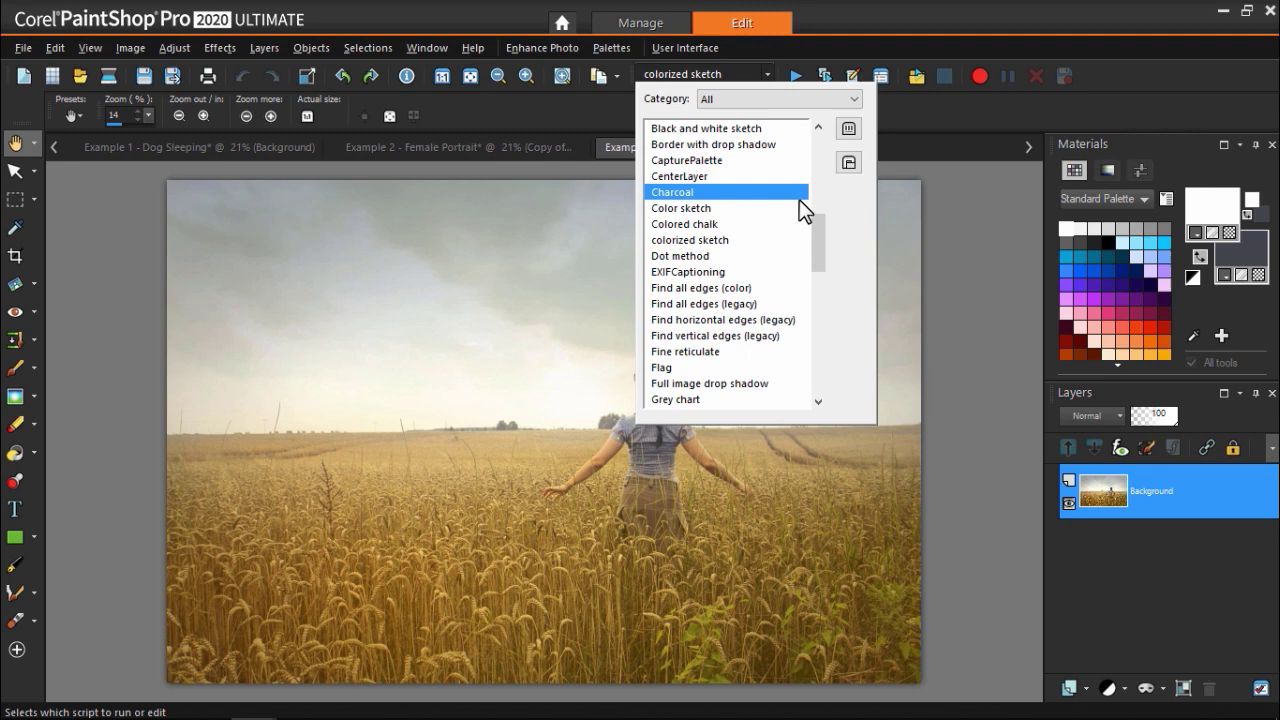
drag(819, 241, 809, 327)
click(782, 335)
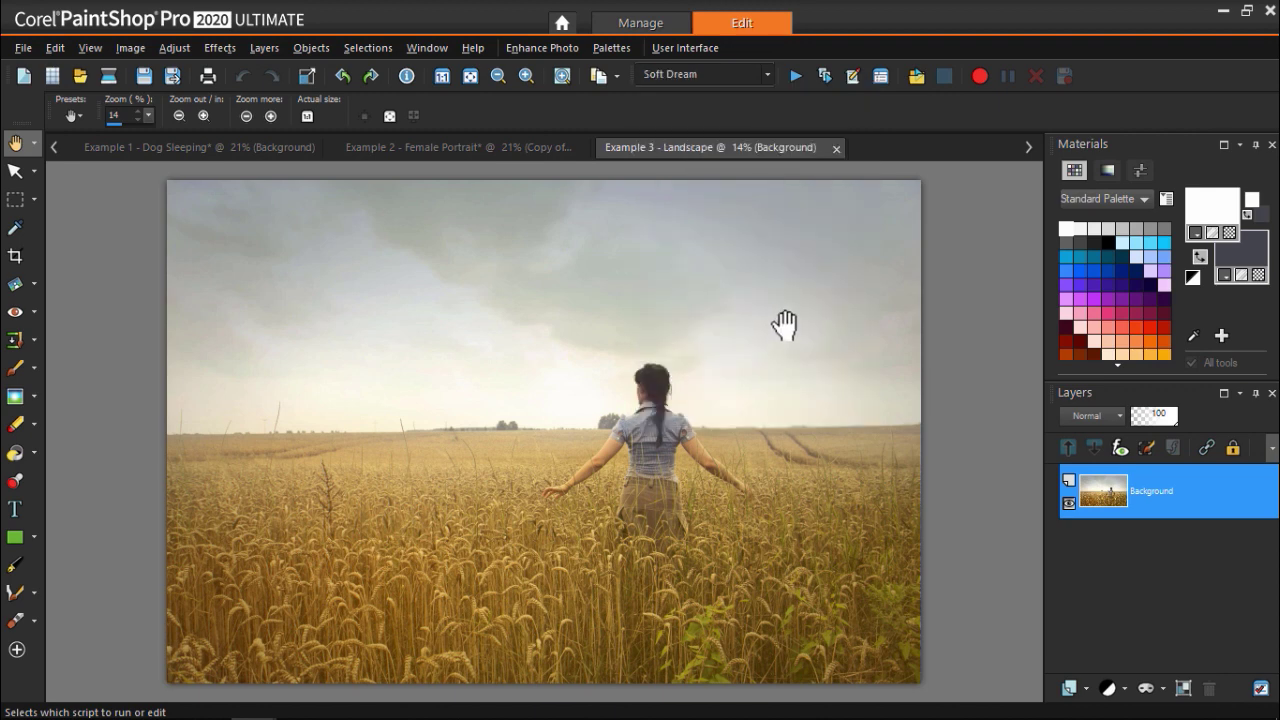
click(789, 74)
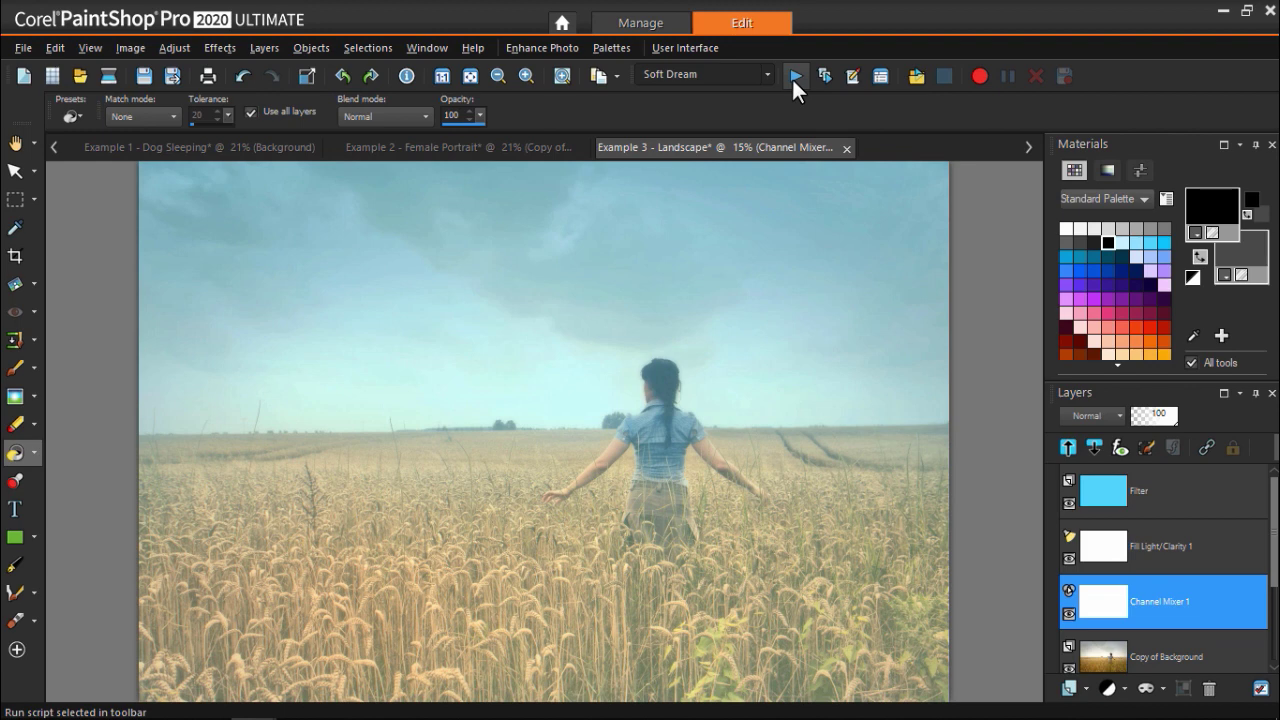
Step: Make the Soft Dream Filter layer active and choose the Flood Fill tool
click(1201, 495)
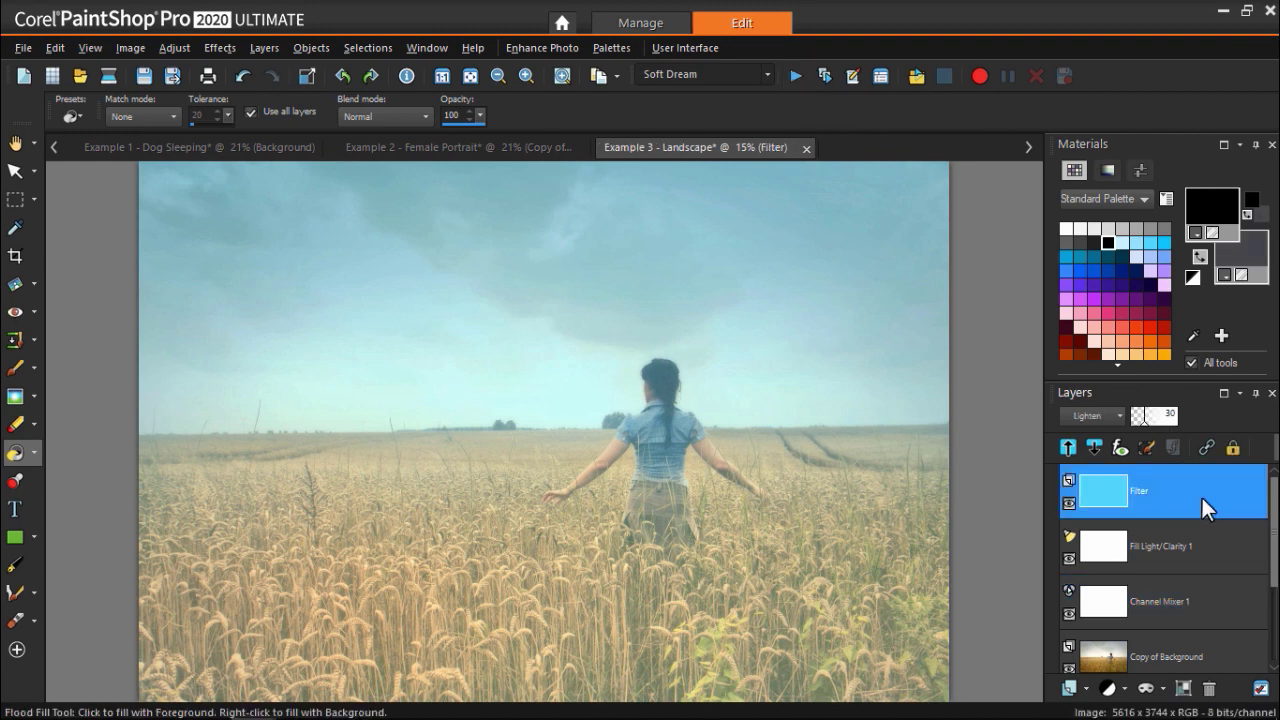
mouse_move(1202, 498)
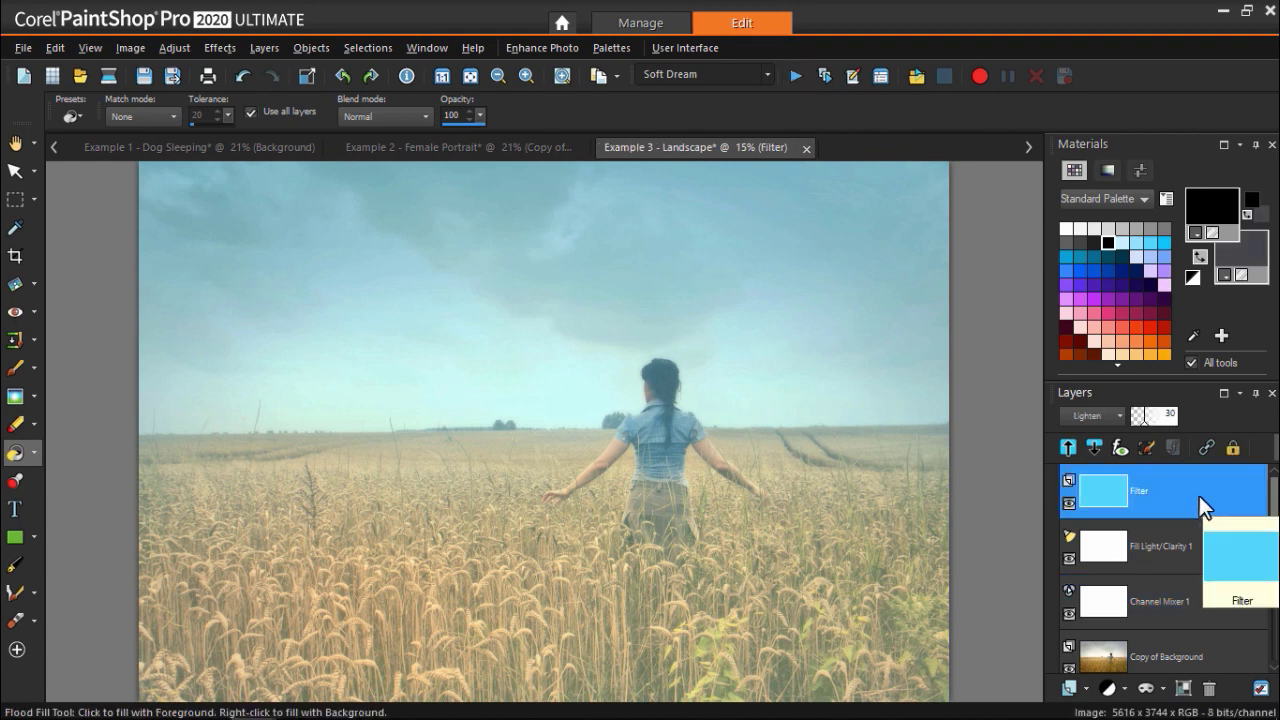
click(30, 450)
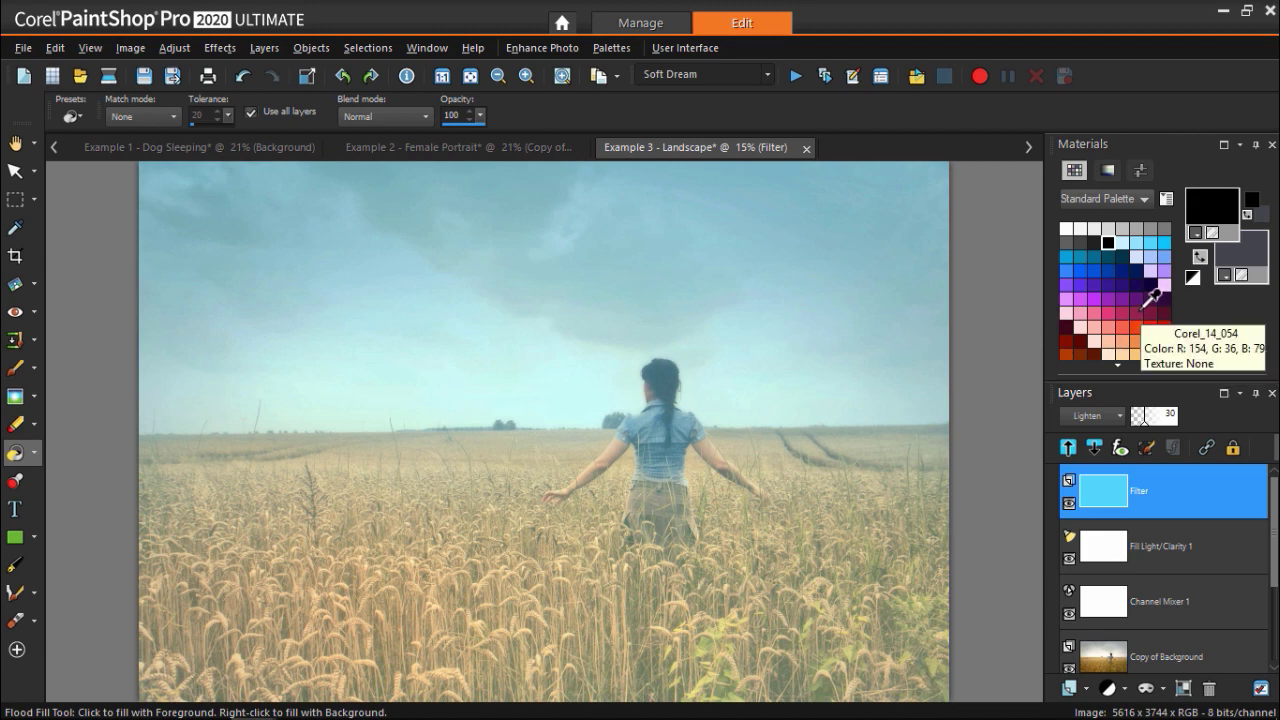
Step: Fill the Filter layer with hot pink, then maroon, finally settling on orange
click(1141, 311)
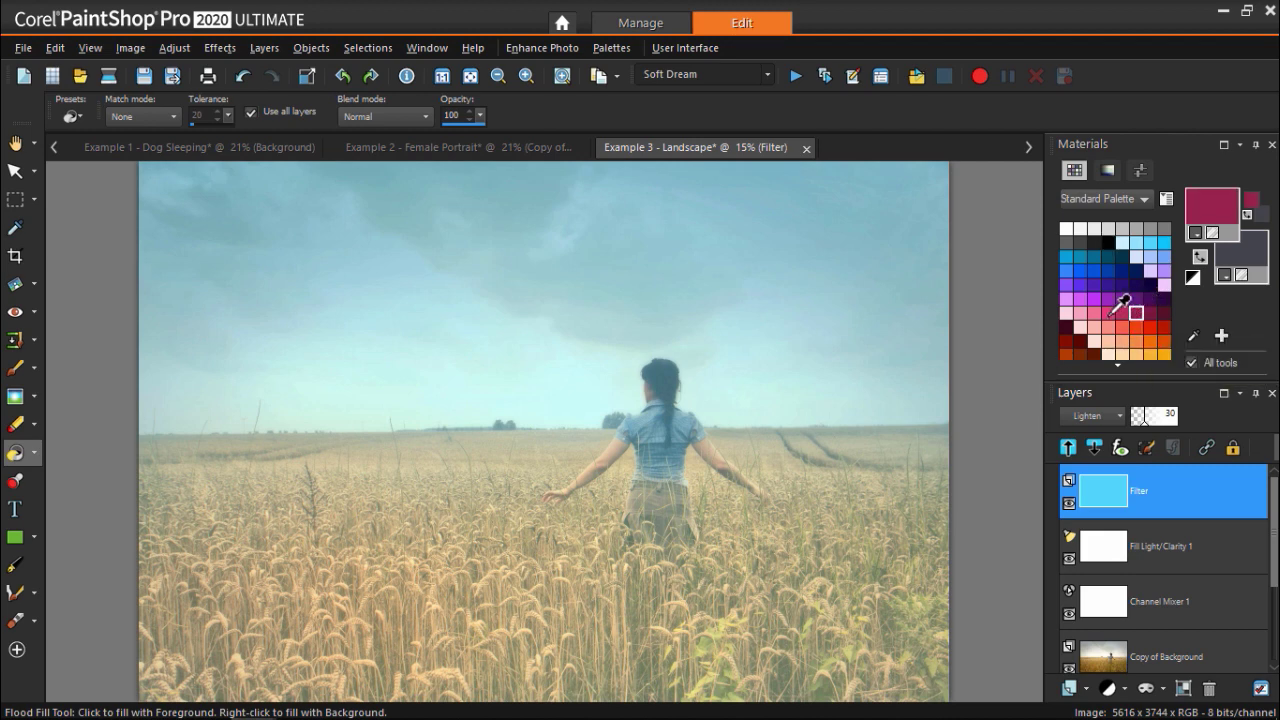
click(1108, 313)
click(903, 318)
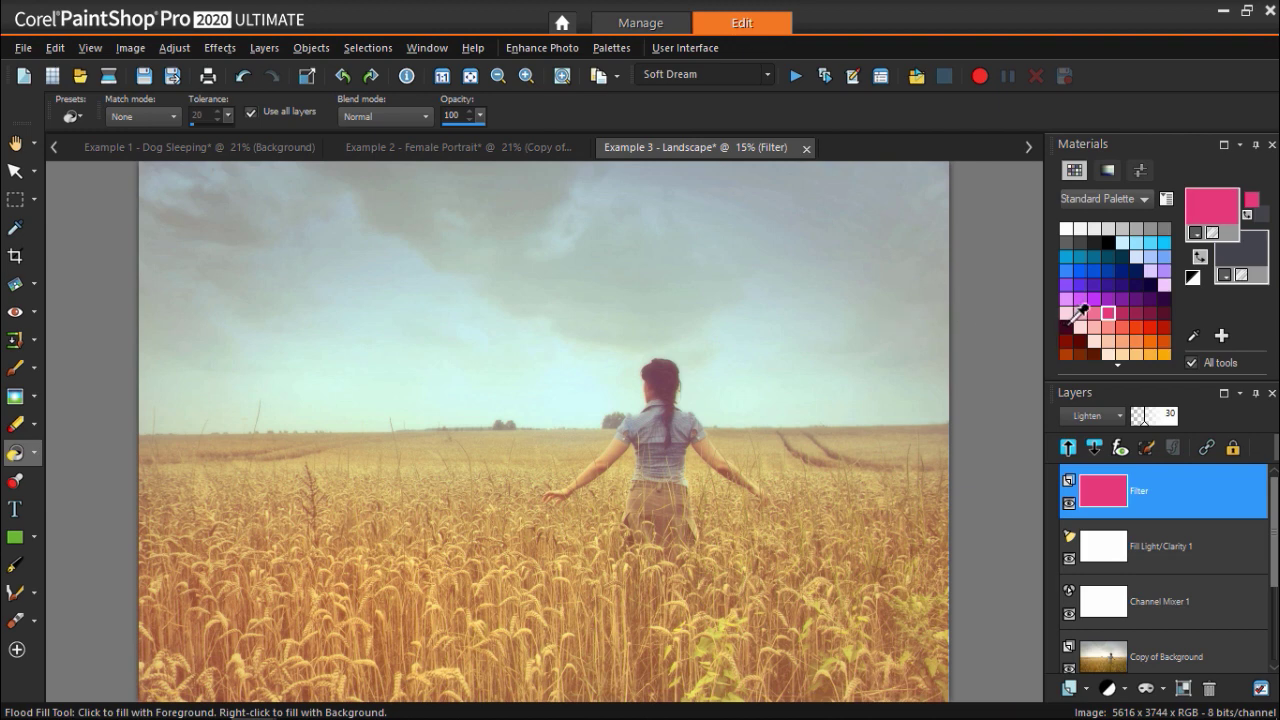
click(1066, 327)
click(900, 318)
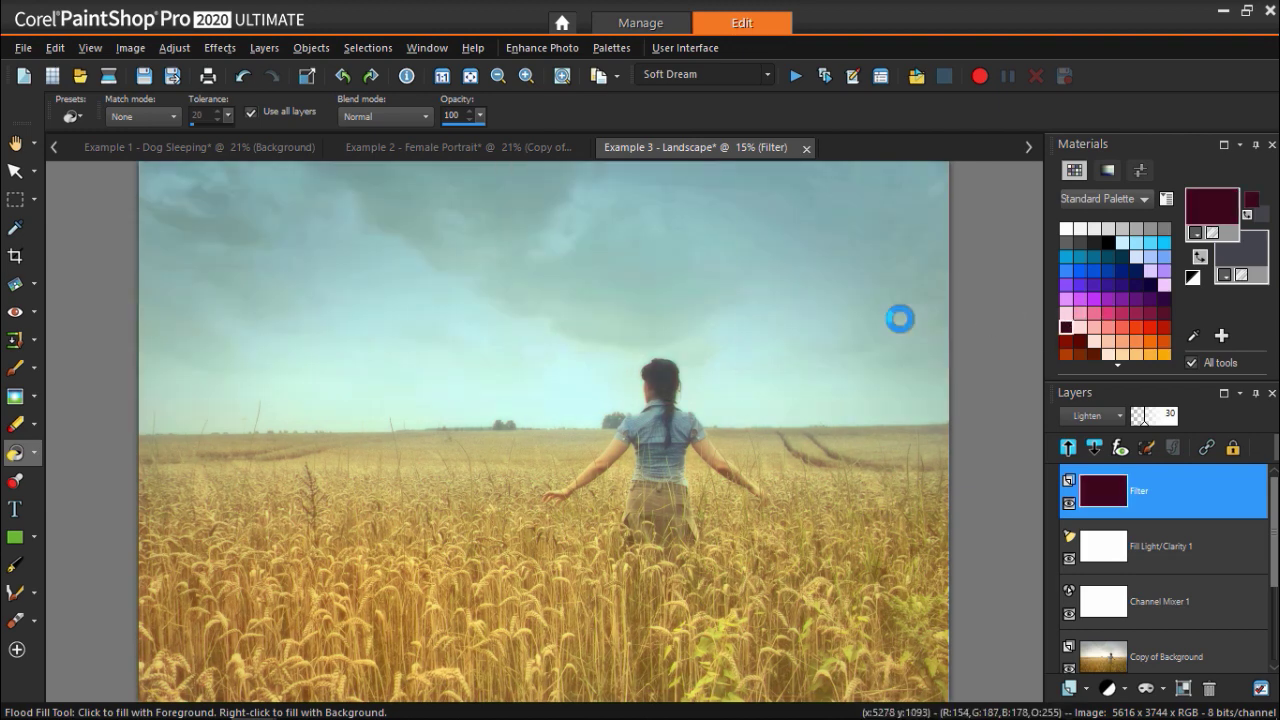
click(1164, 352)
click(920, 349)
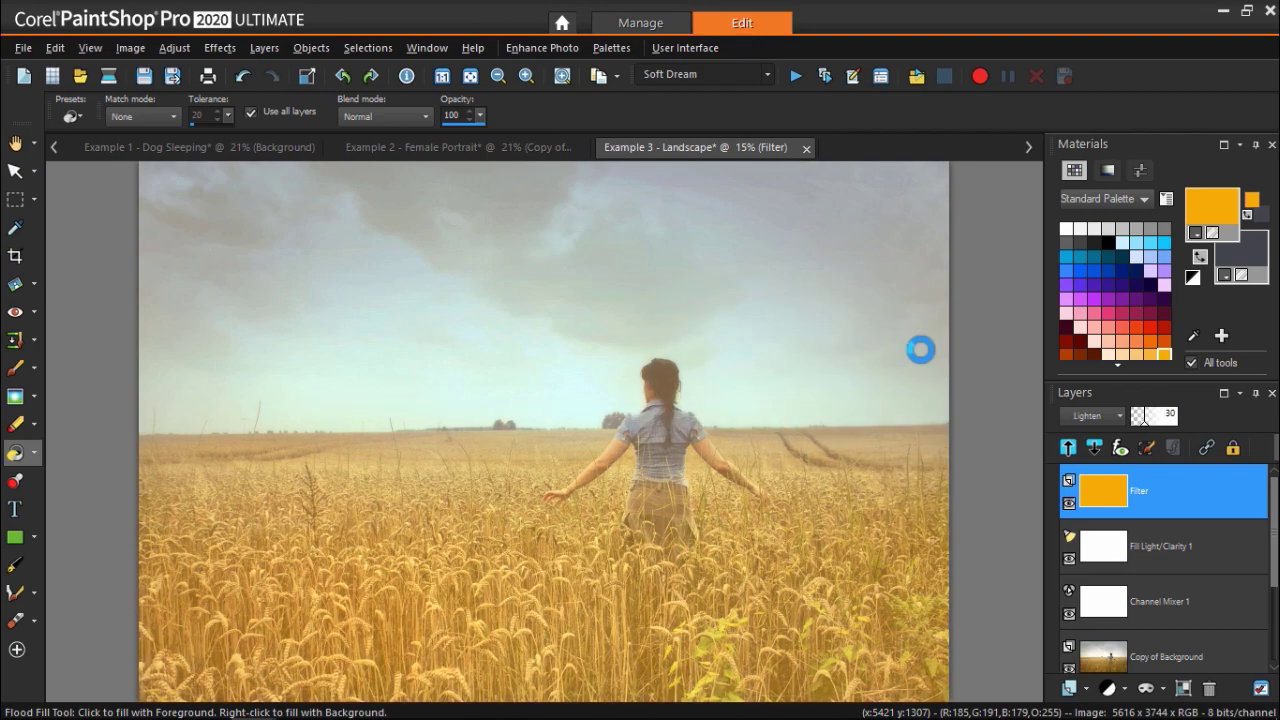